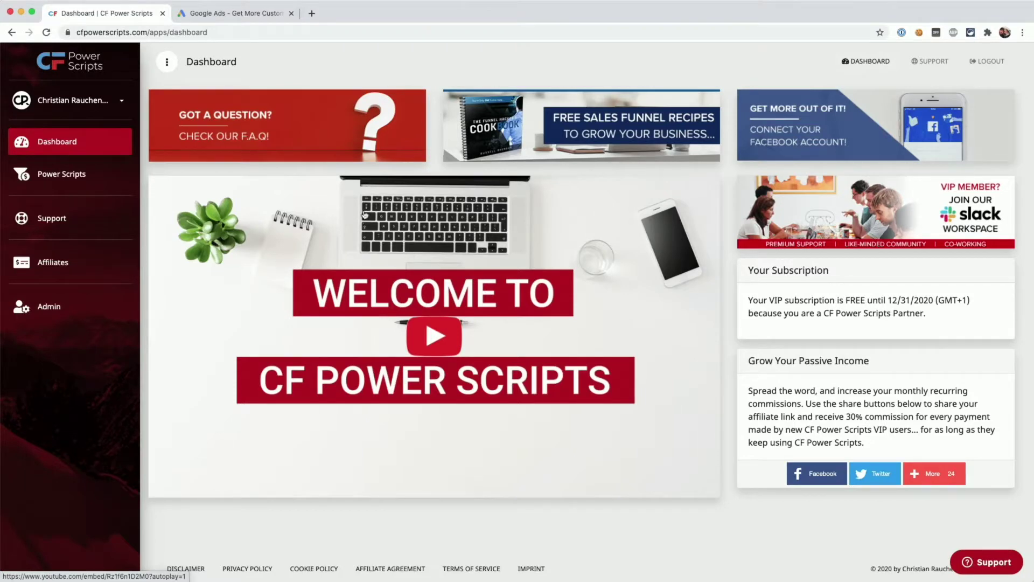
Step: From the funnels overview, expand the Power Scripts funnel group to reach Power Scripts Development
click(49, 178)
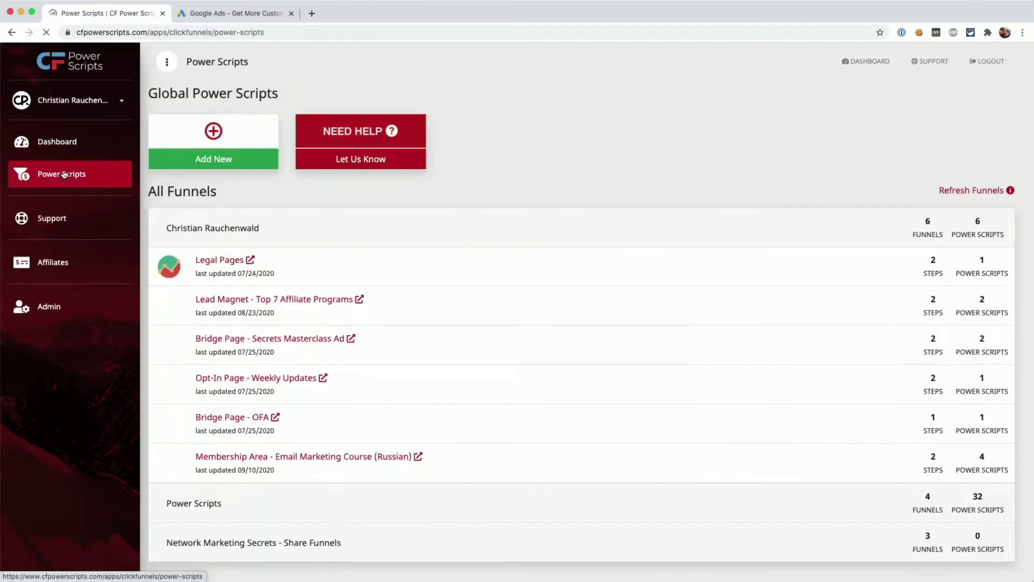
scroll(272, 216, down, 1)
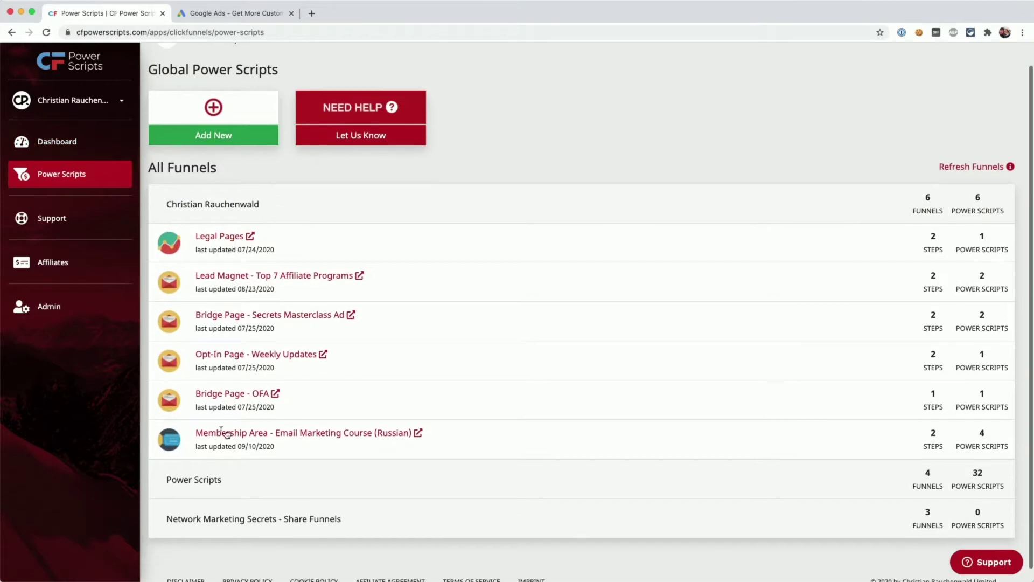
click(208, 480)
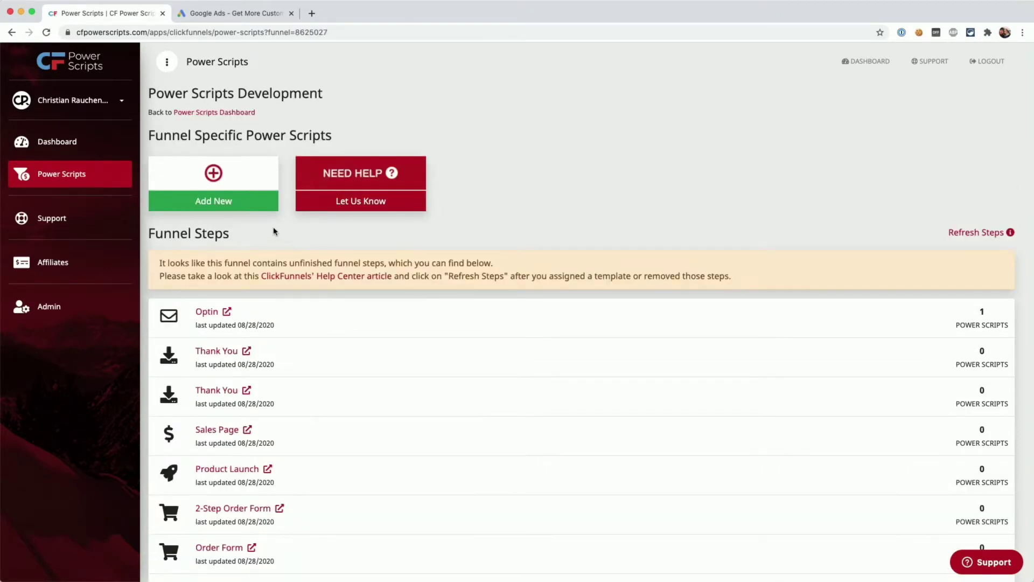
Step: Sign in to Google Ads and go to Tools & Settings > Measurement > Conversions
click(237, 22)
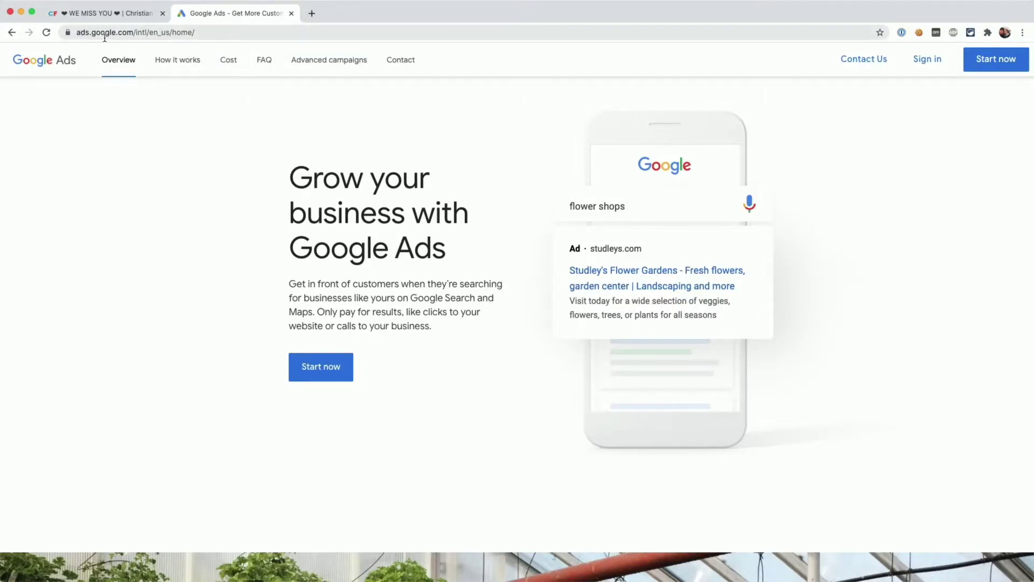
click(925, 62)
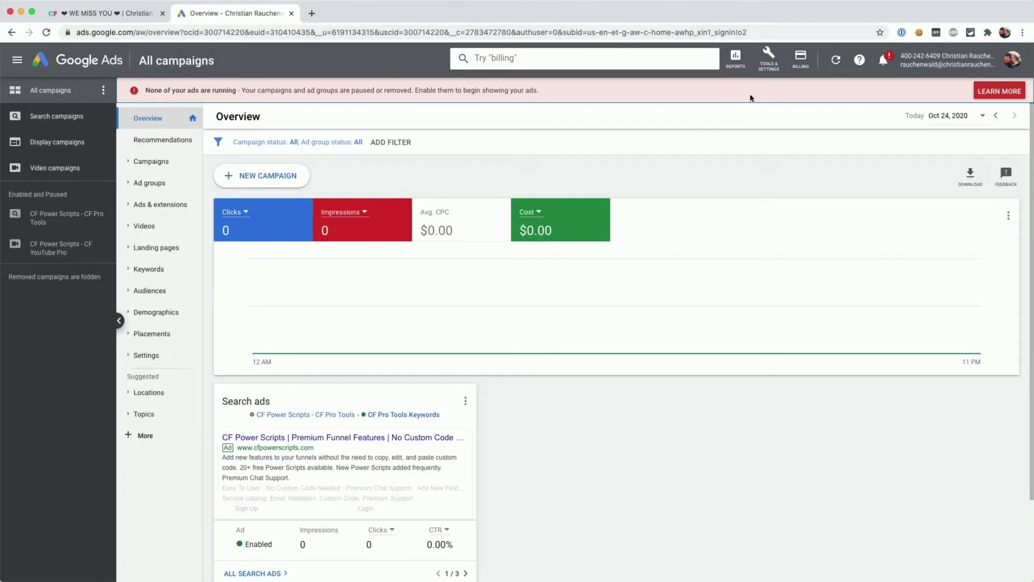
click(768, 63)
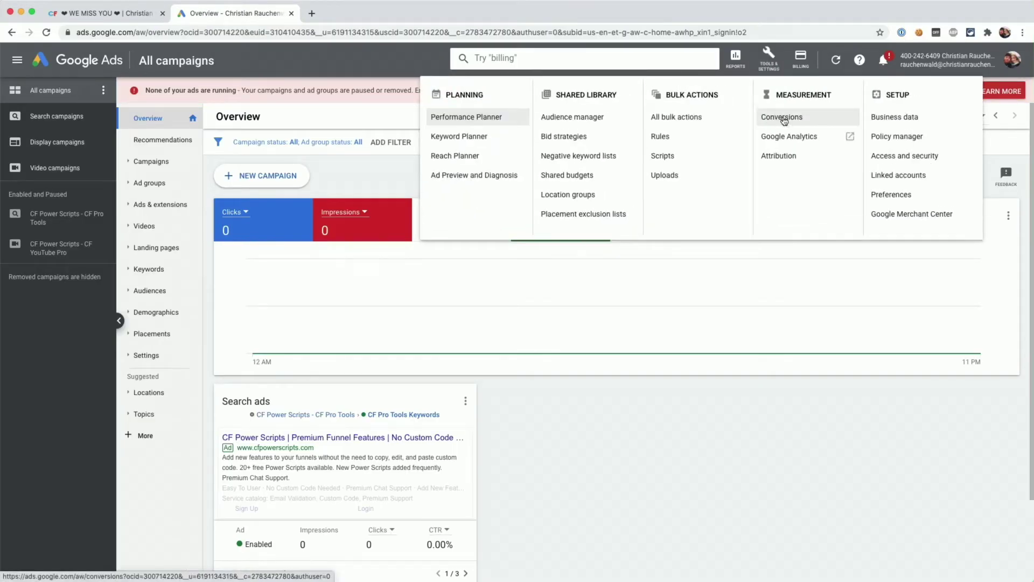
click(782, 117)
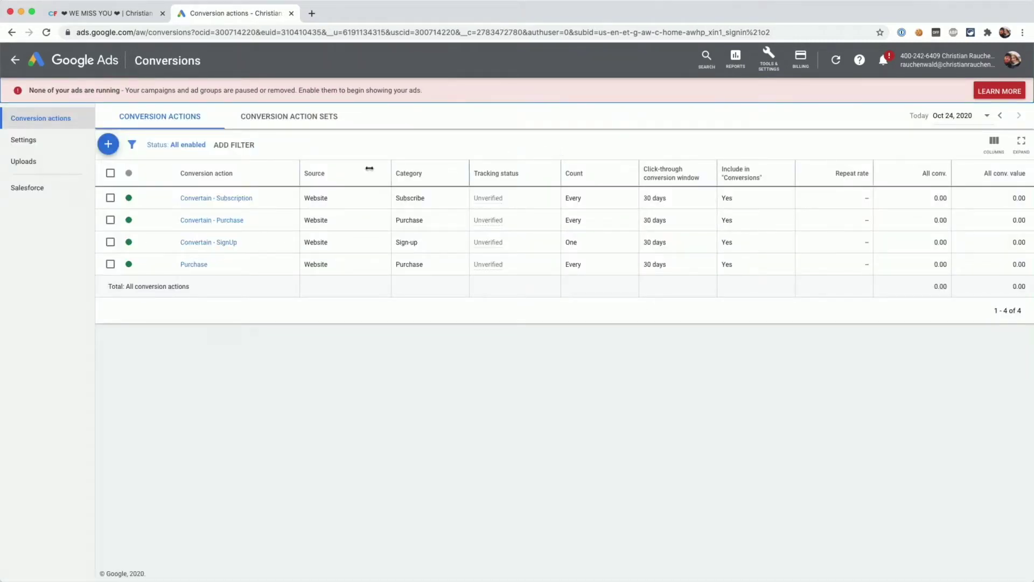
Step: Create a website Purchase conversion action with different values per conversion, defaulting to 1 US Dollar
click(109, 145)
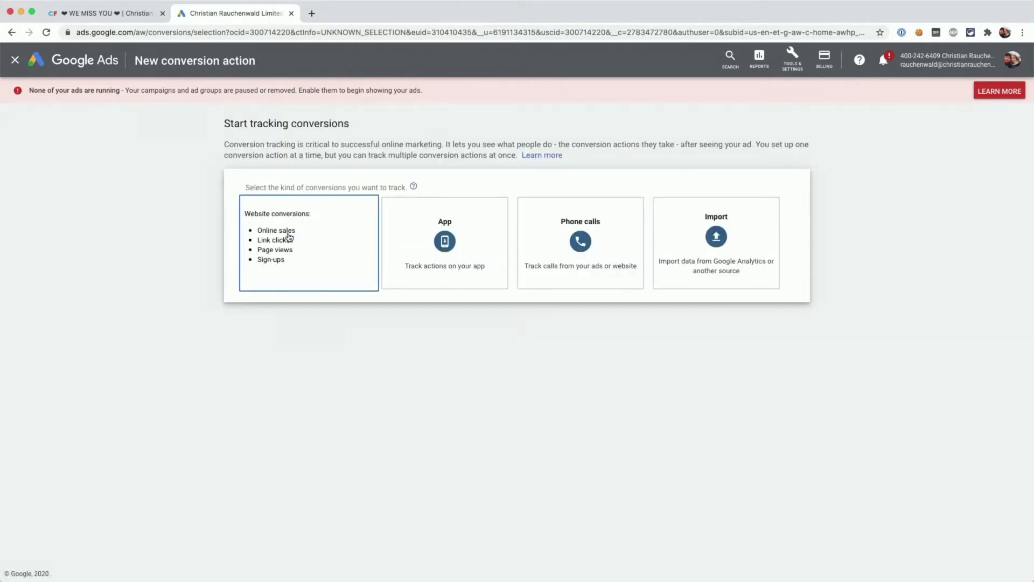
click(289, 237)
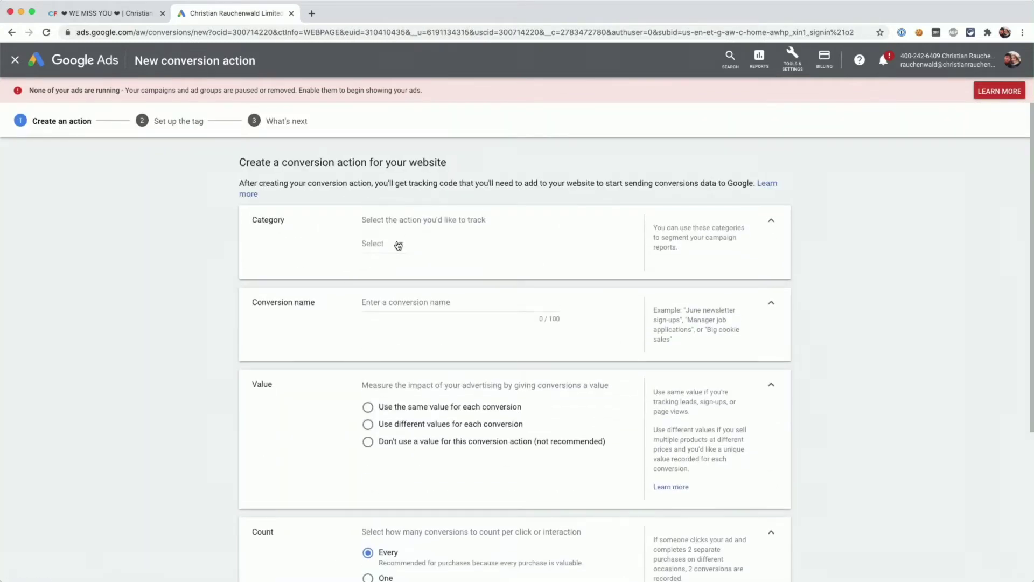
click(398, 245)
click(396, 273)
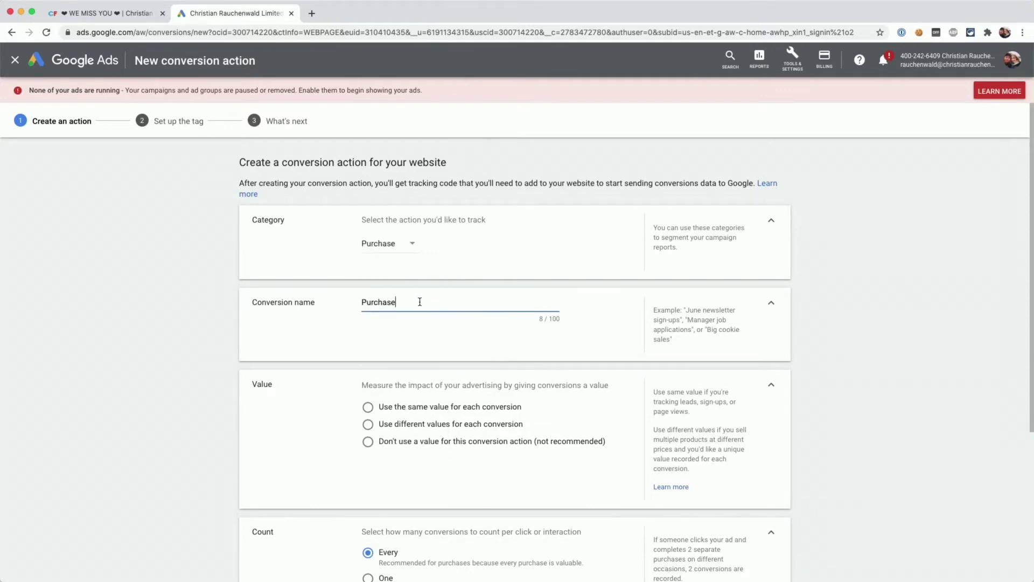
scroll(419, 302, down, 1)
scroll(367, 431, up, 1)
click(367, 424)
scroll(445, 430, down, 2)
click(455, 392)
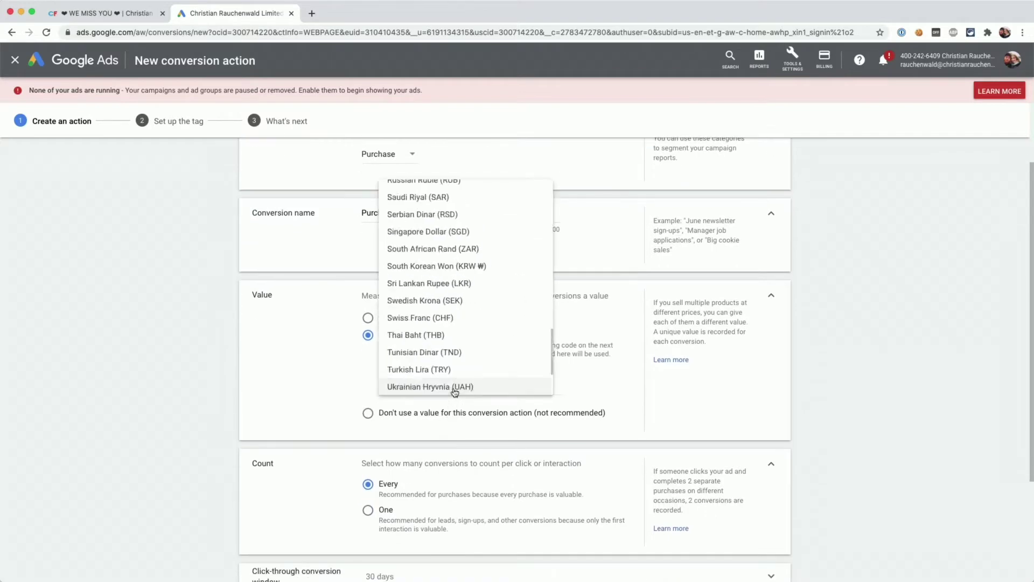
scroll(455, 391, down, 1)
scroll(454, 390, down, 1)
scroll(454, 391, down, 2)
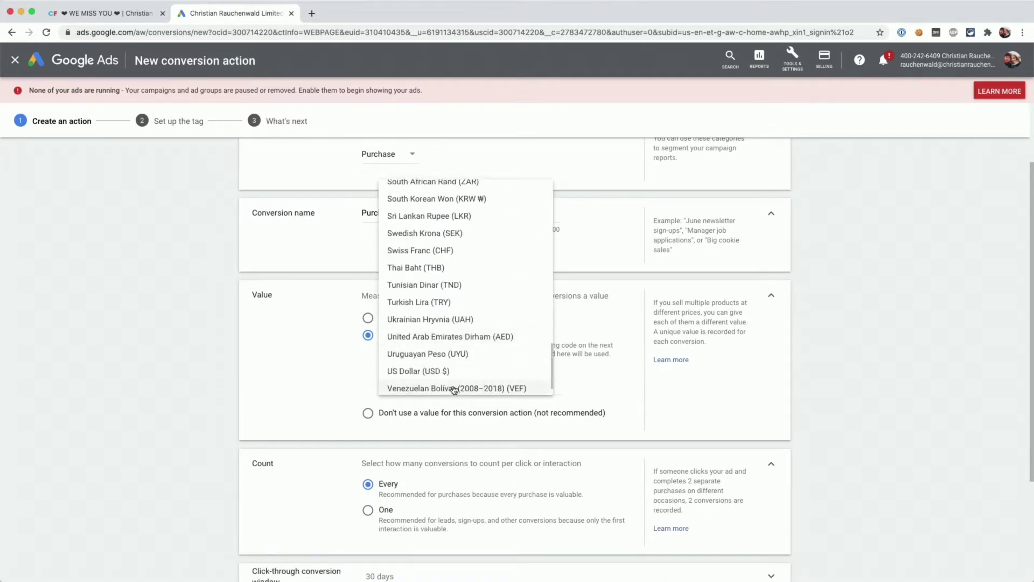
click(450, 371)
key(BackSpace)
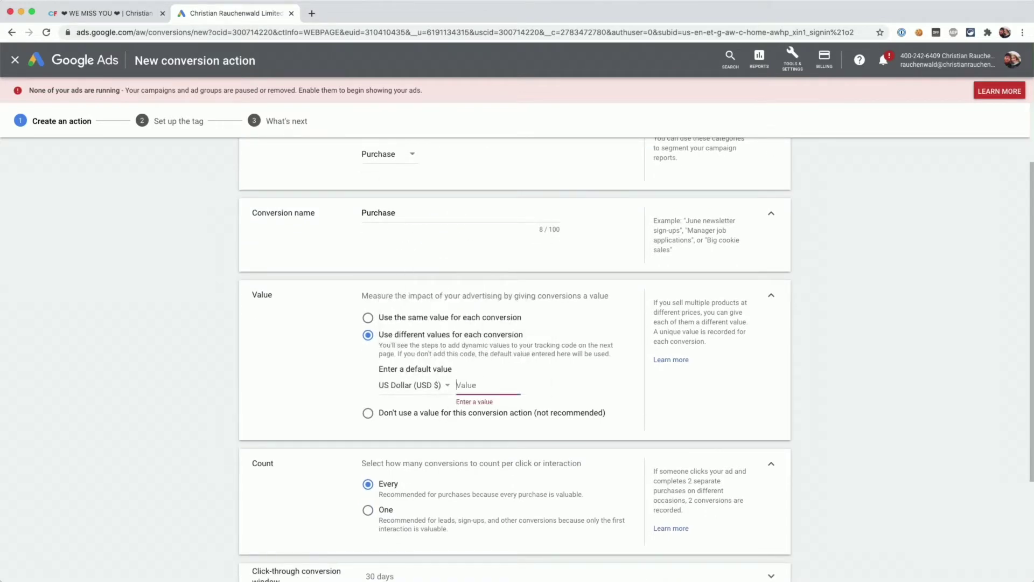
text(1)
scroll(532, 385, down, 5)
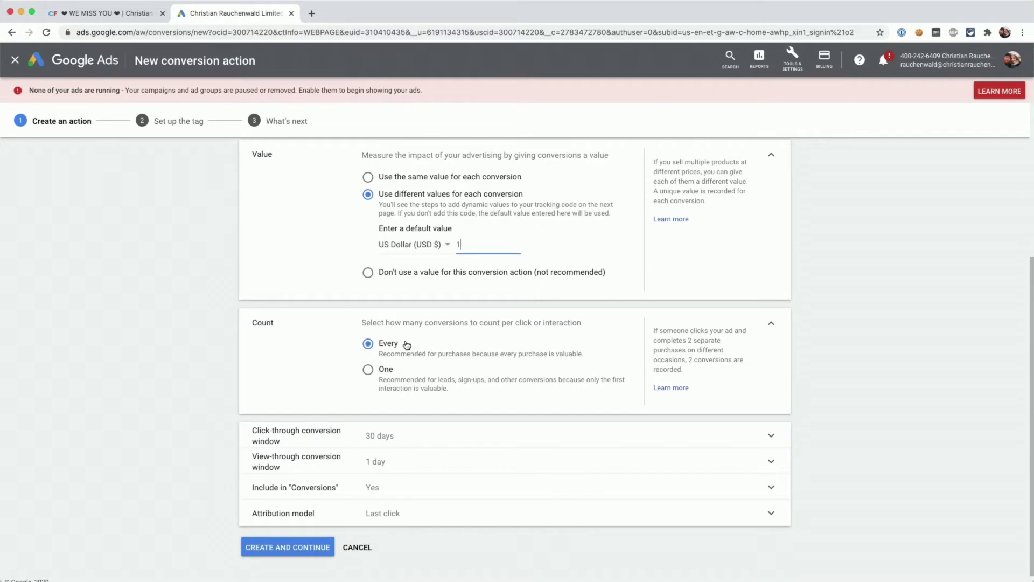
scroll(406, 346, down, 1)
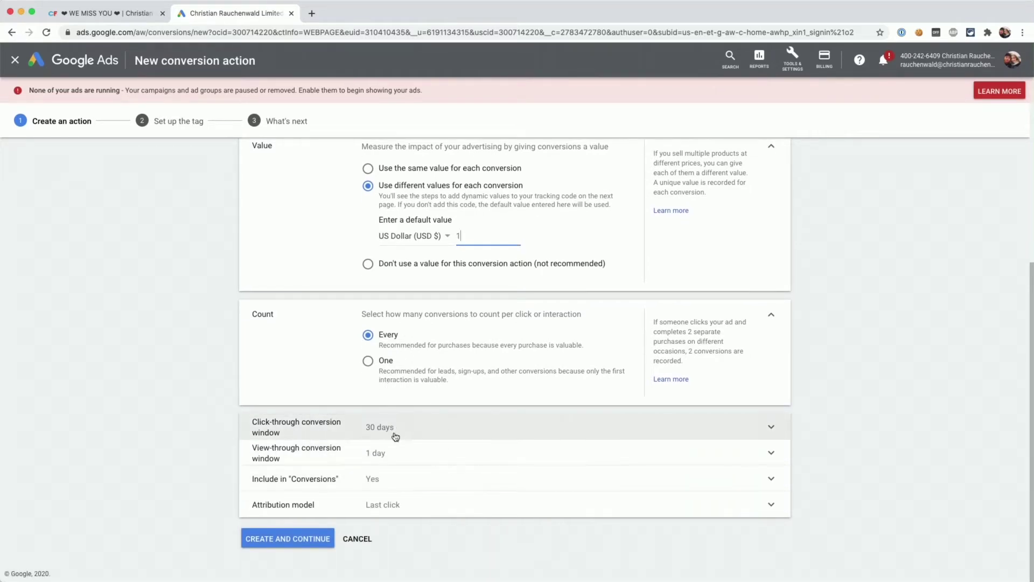
click(287, 538)
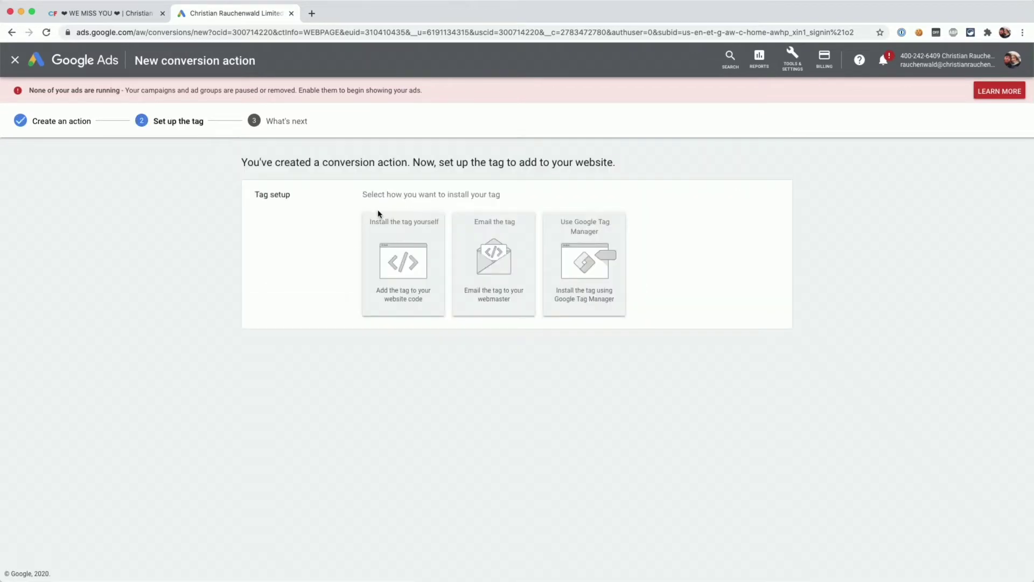
Step: Show the Tag Manager details, select conversion ID 773509299 and its label, then return to CF Power Scripts
click(590, 248)
double_click(410, 298)
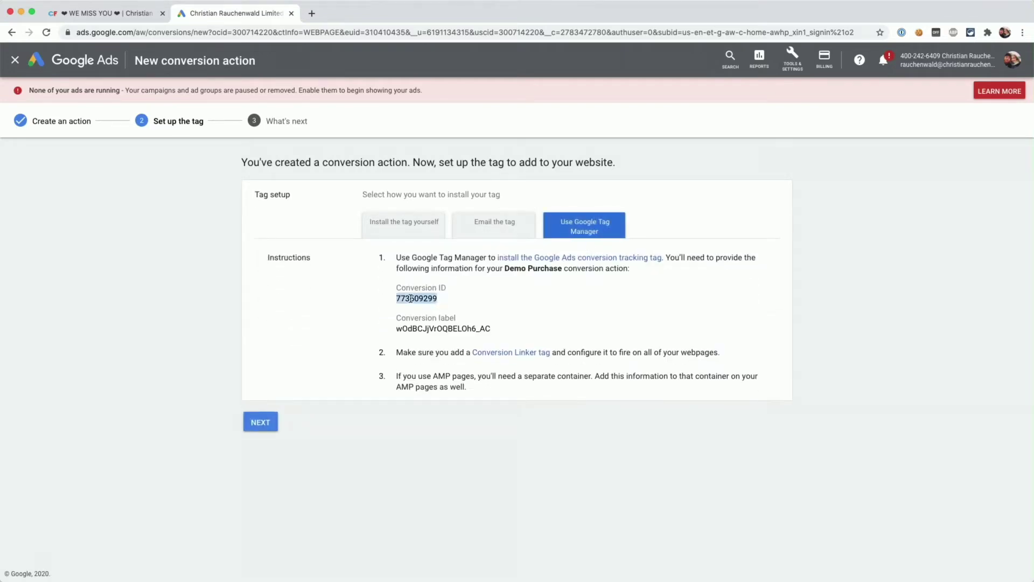
double_click(419, 329)
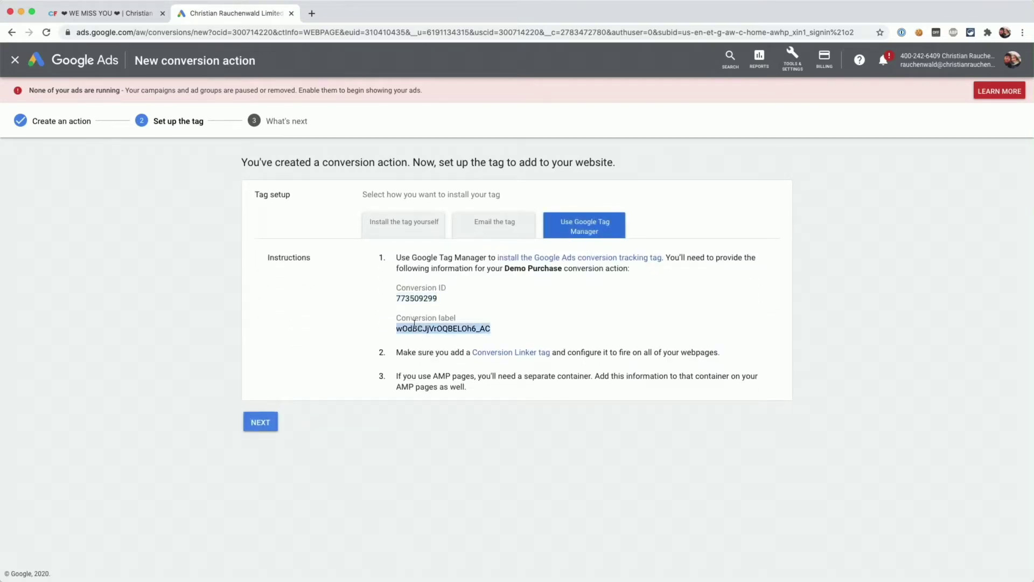
key(ctrl+shift+Tab)
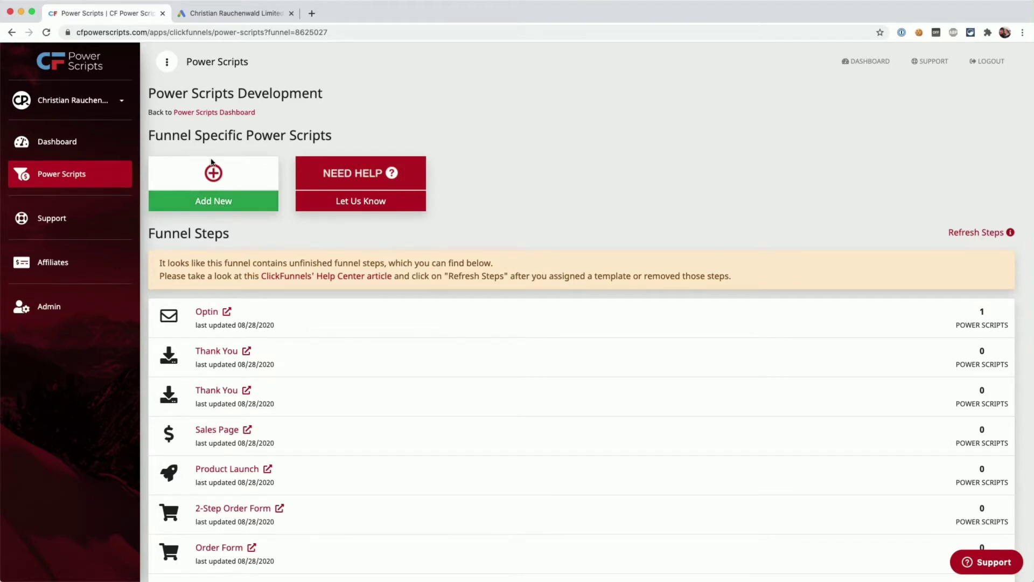
scroll(212, 162, down, 1)
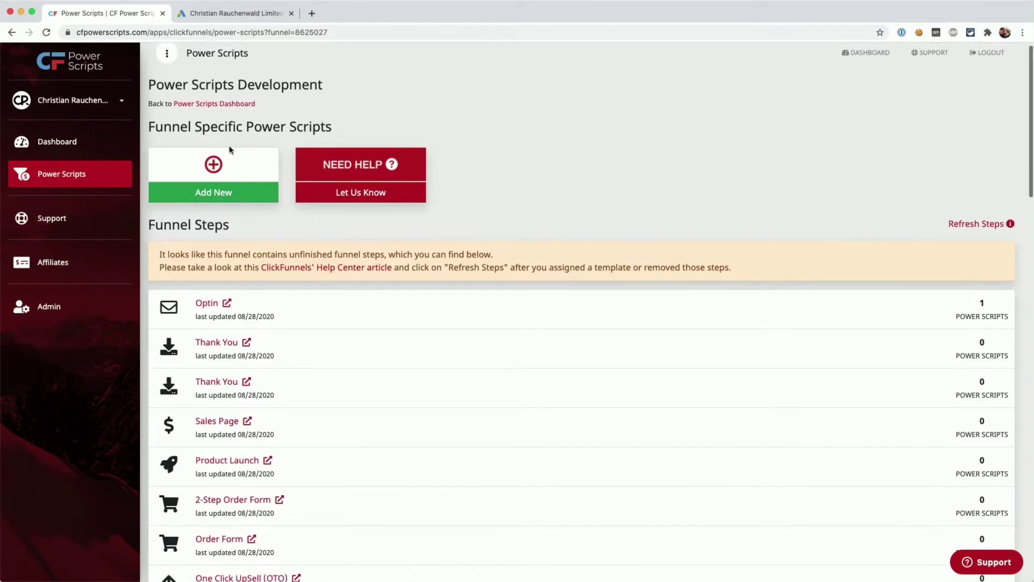
scroll(249, 188, down, 2)
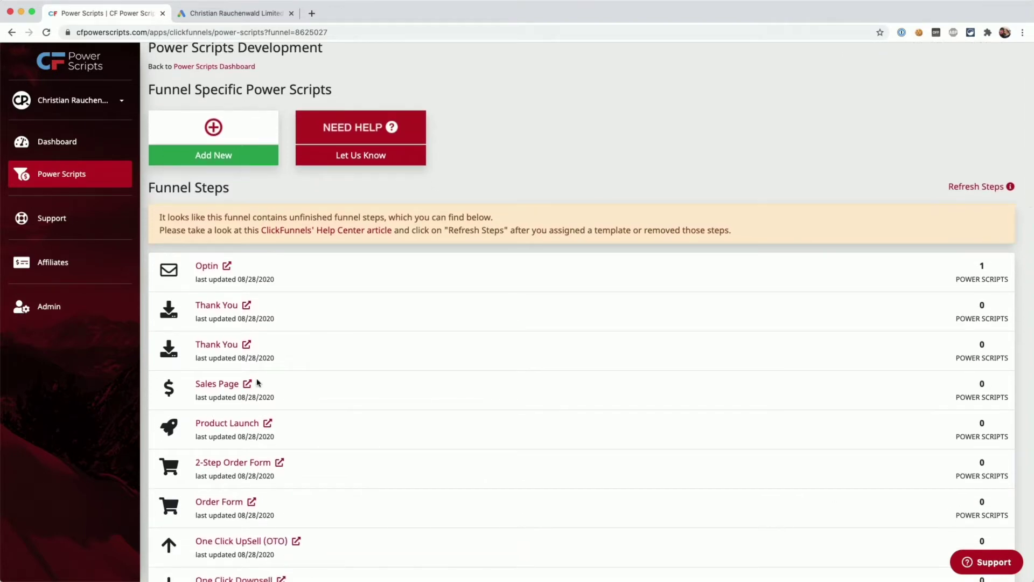
scroll(285, 240, up, 2)
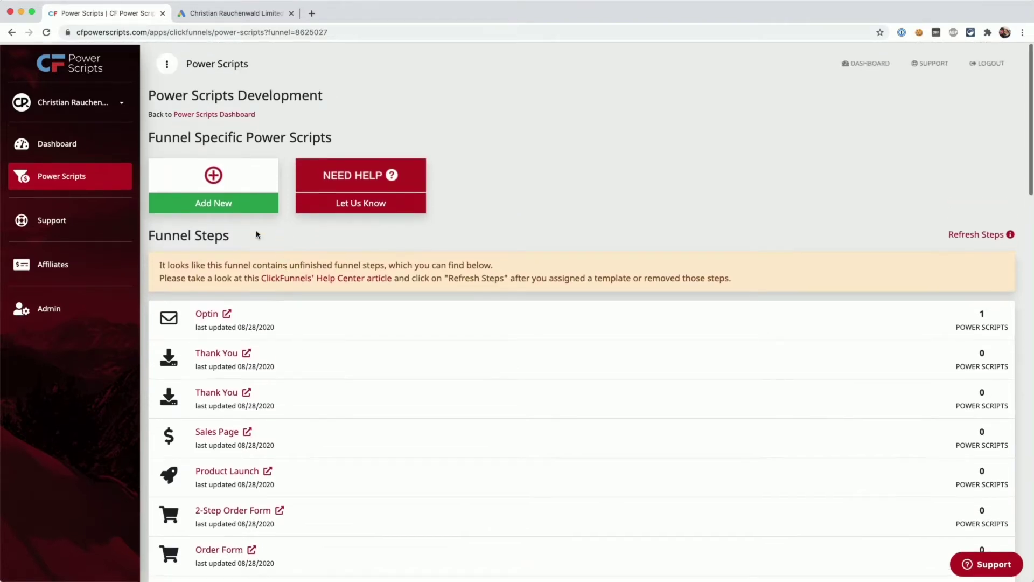
Step: Add a new power script, filtering by 'google', and open the Google Ads script's settings
click(226, 207)
click(626, 87)
text(google)
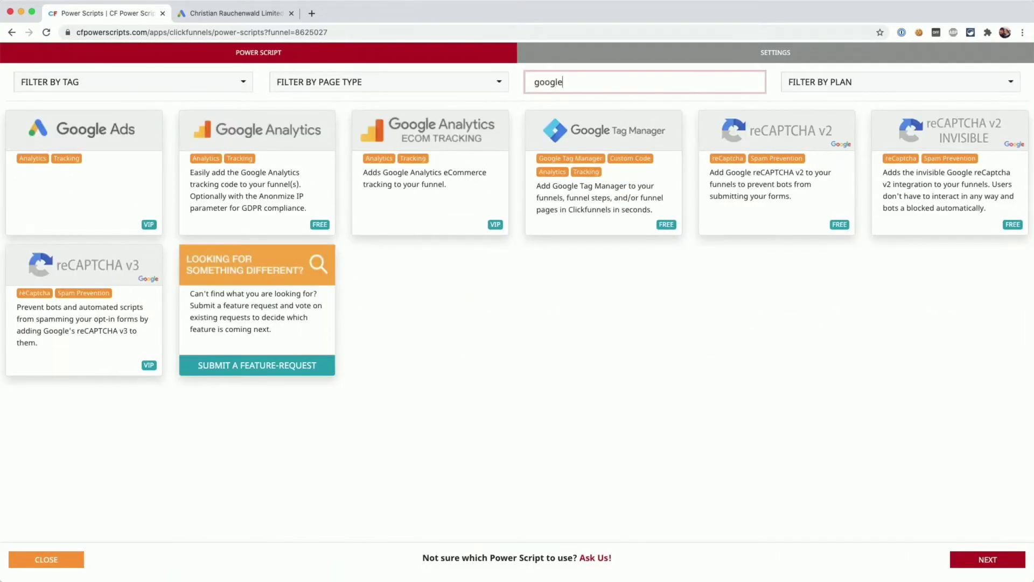
text( ads)
click(98, 190)
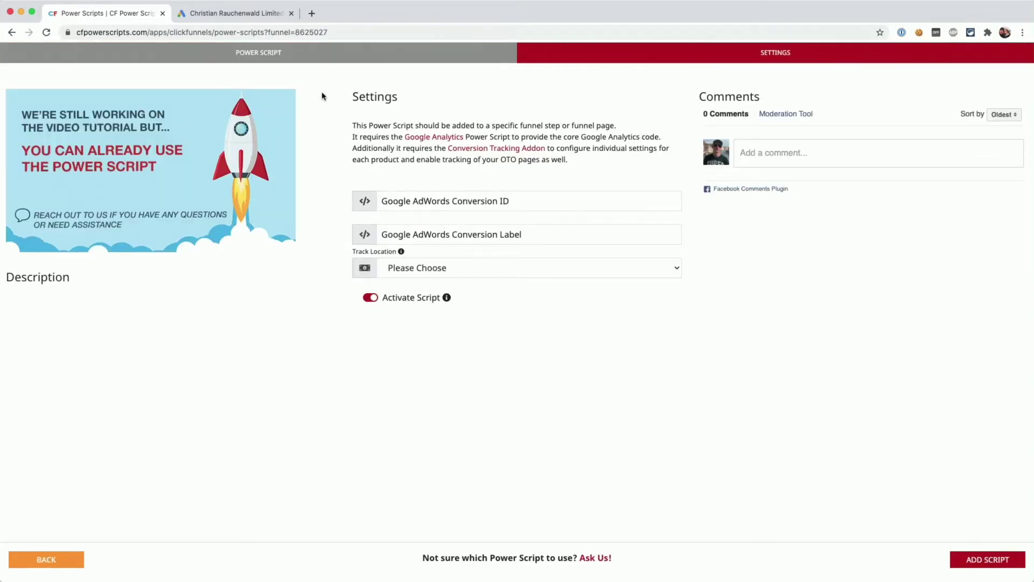
Step: Copy conversion ID 773509299 from Google Ads into the Google Ads script settings
click(253, 32)
click(243, 14)
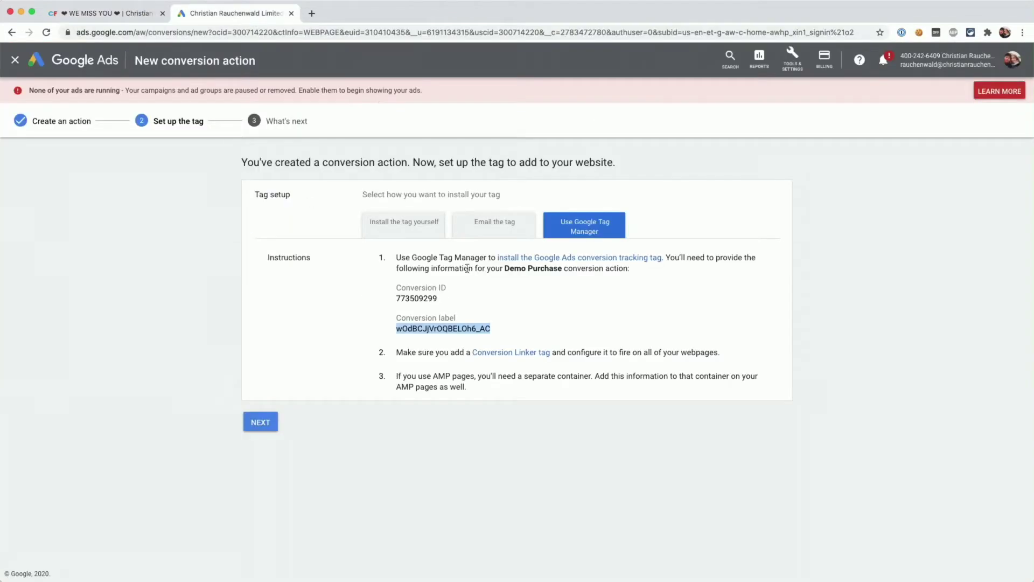
double_click(417, 298)
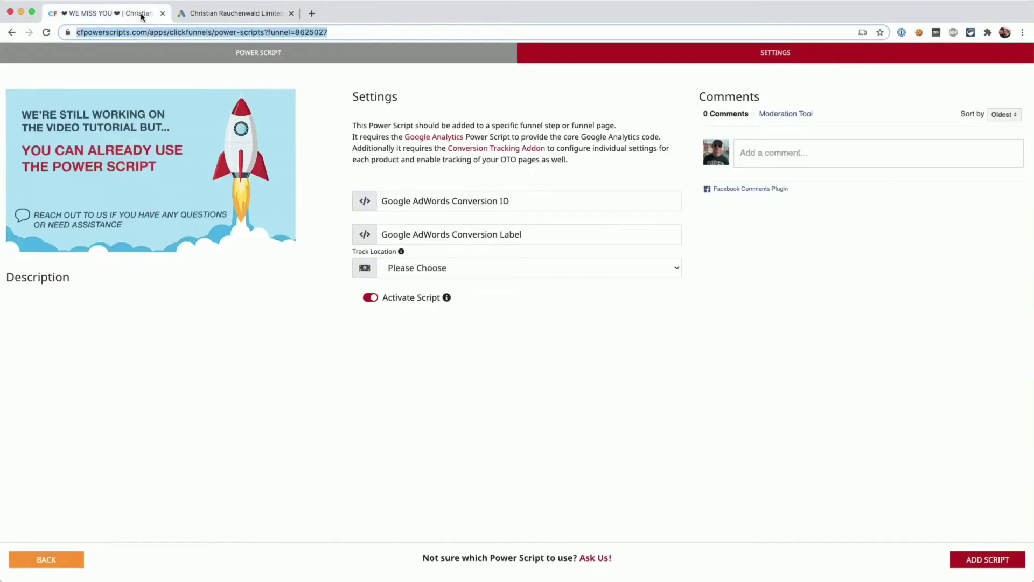
click(138, 14)
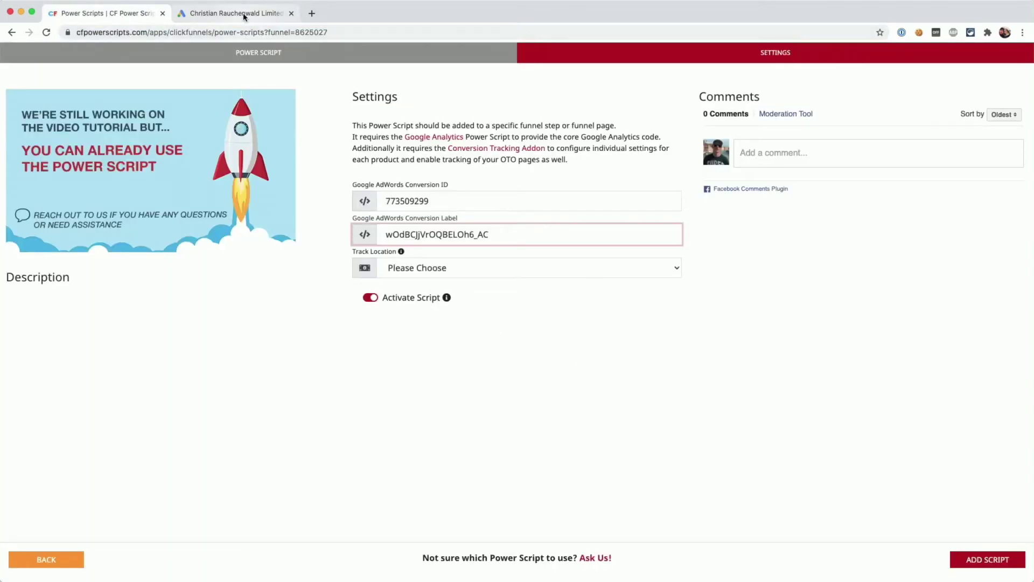
Step: Complete the Demo Purchase conversion action setup in Google Ads
click(244, 17)
click(261, 421)
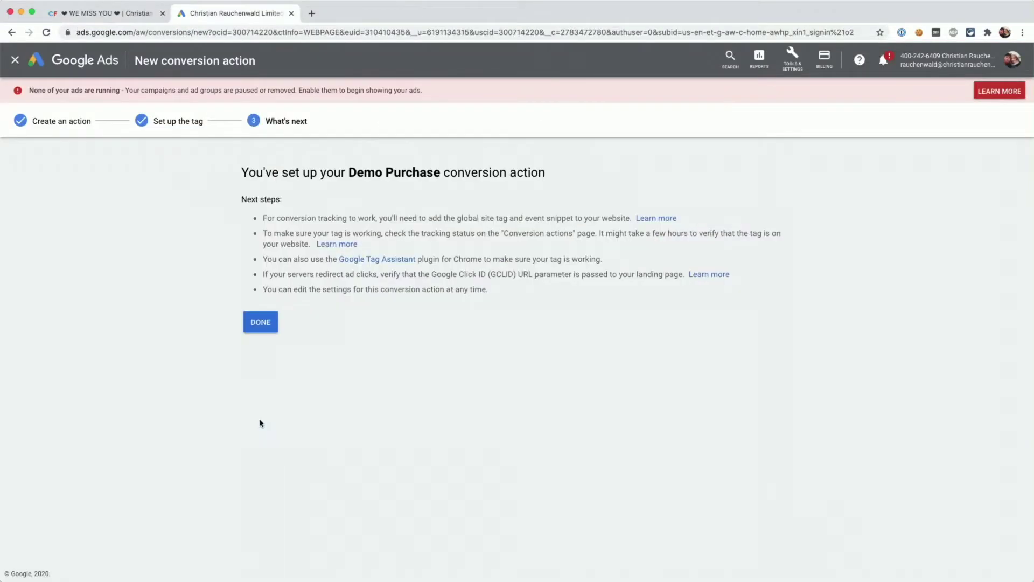
click(260, 322)
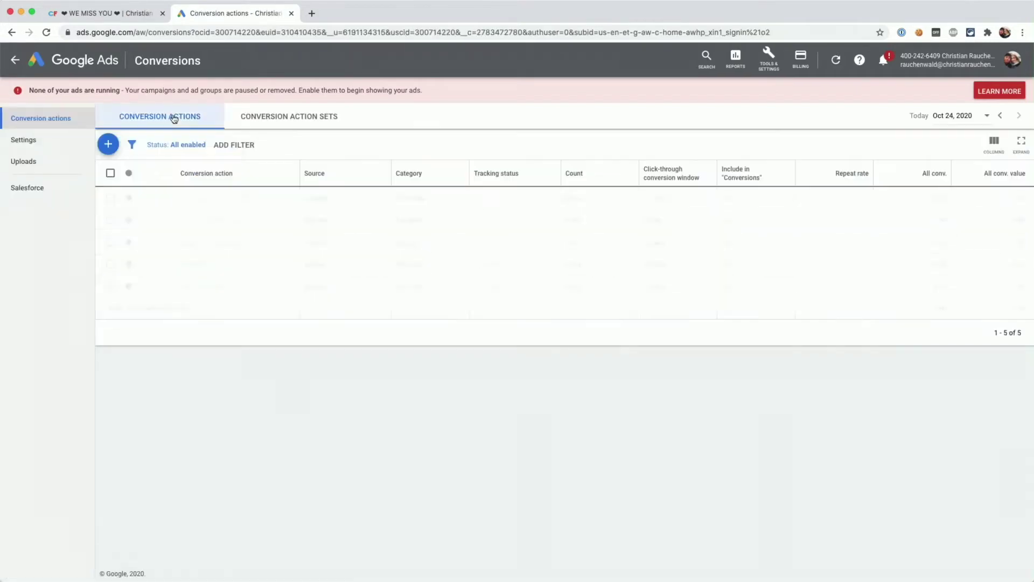
Step: Set the Google Ads script's Track Location to Order Confirmation and add it to the funnel
click(135, 14)
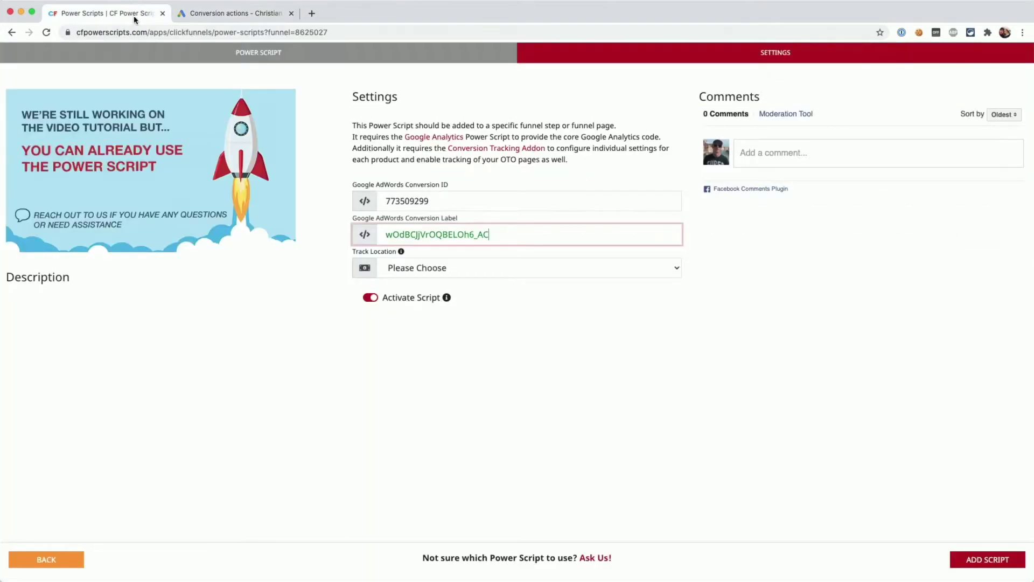
click(474, 273)
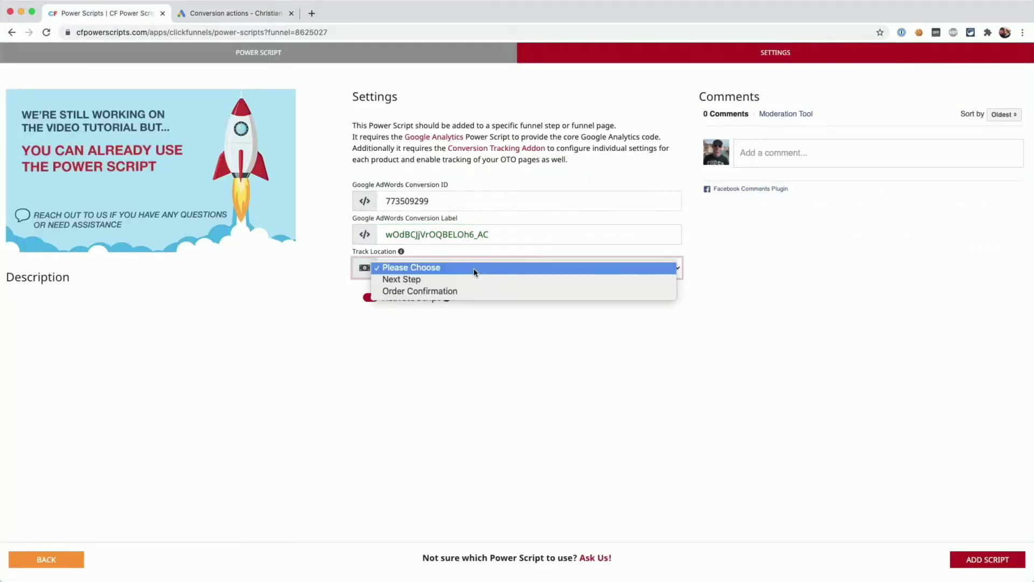
click(452, 291)
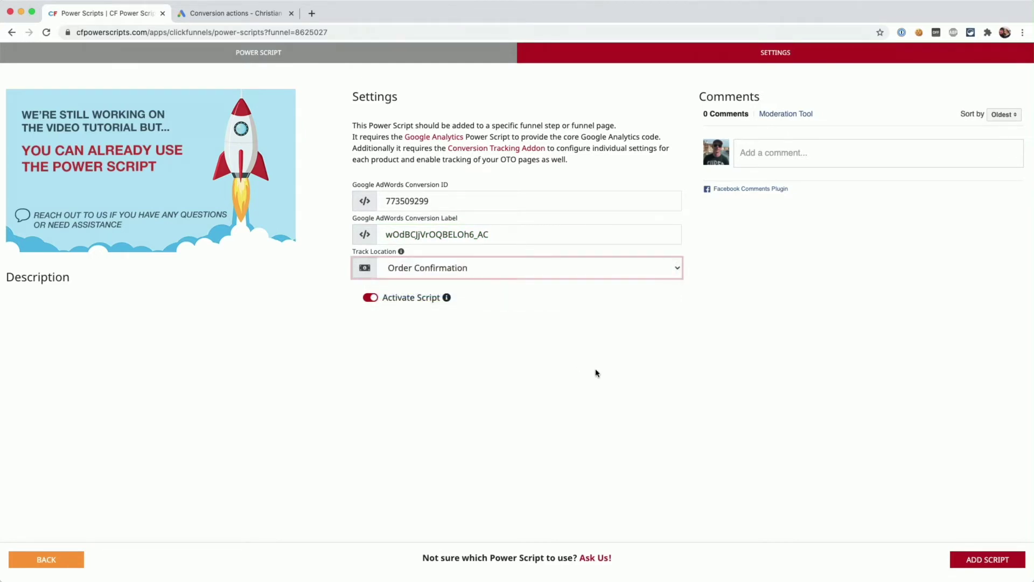
click(970, 559)
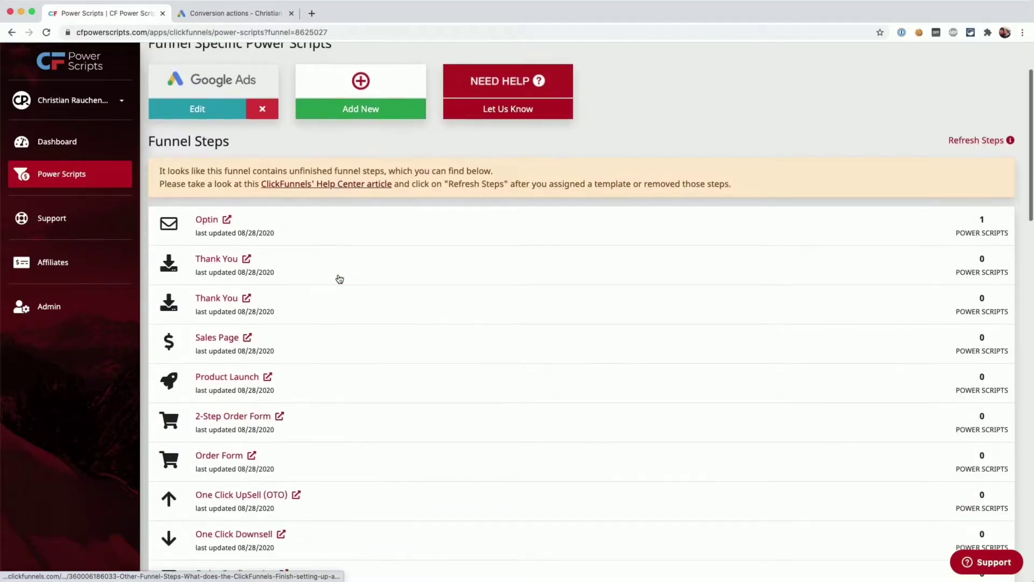
scroll(338, 278, down, 5)
scroll(332, 277, down, 1)
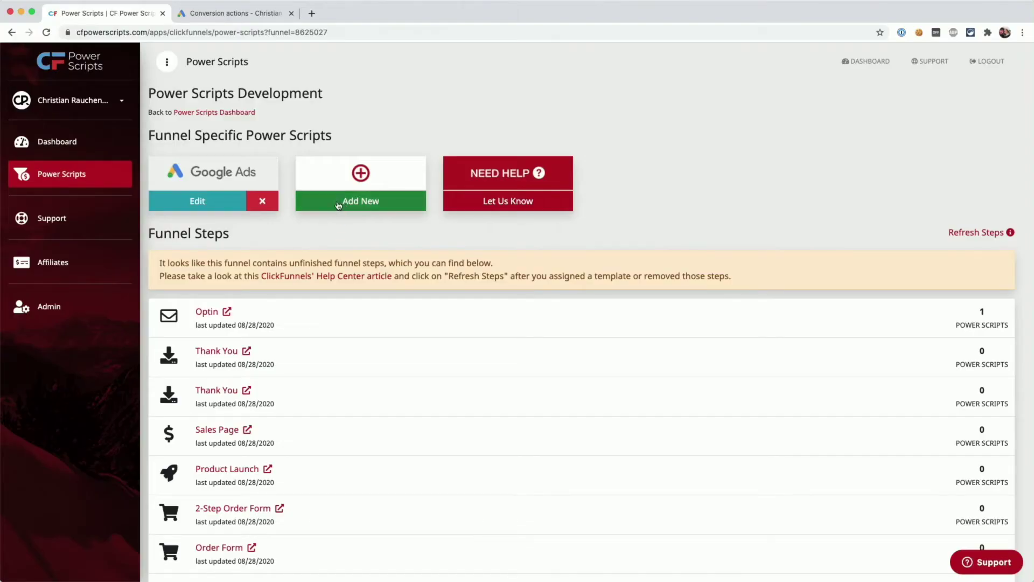
Step: Open the Conversion Tracking Addon from the power script gallery by searching 'conver'
click(340, 202)
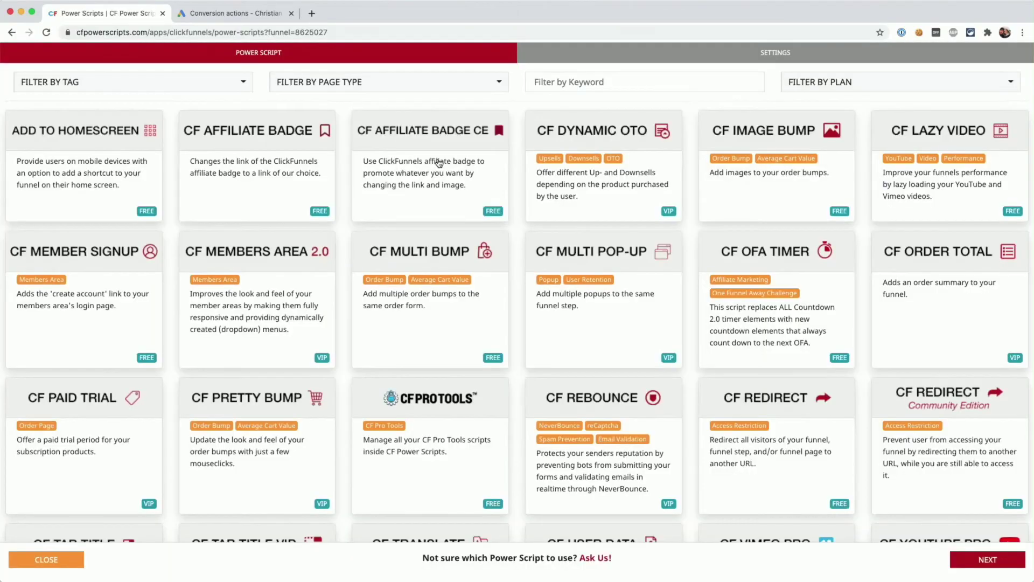
text(goog)
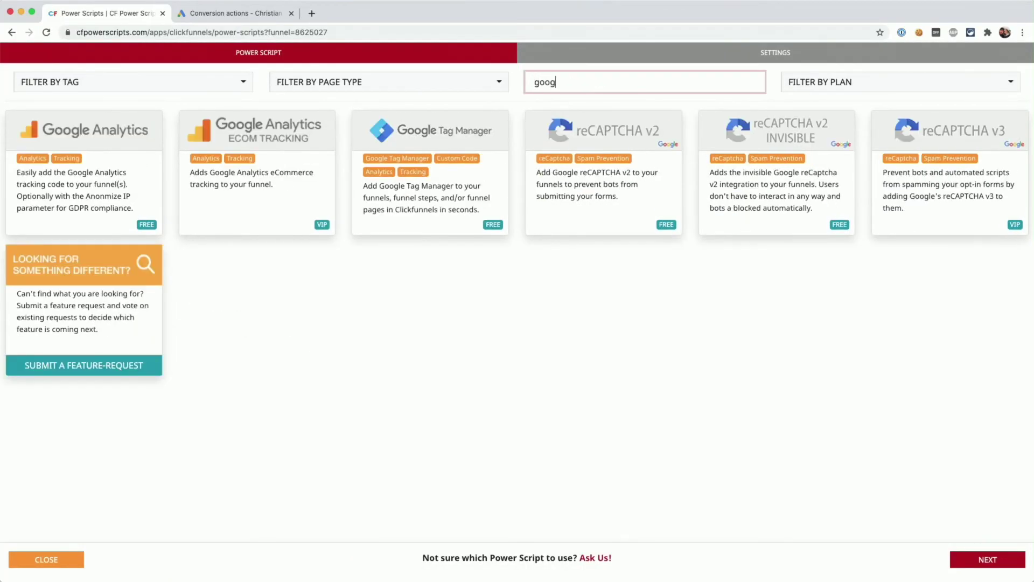
key(BackSpace)
key(BackSpace)
key(BackSpace)
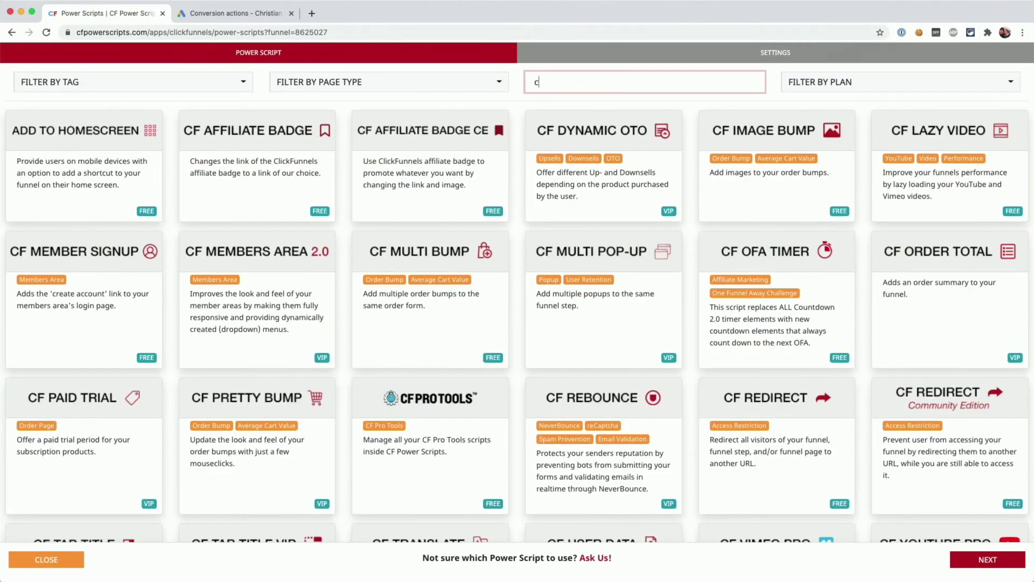
text(conver)
click(585, 138)
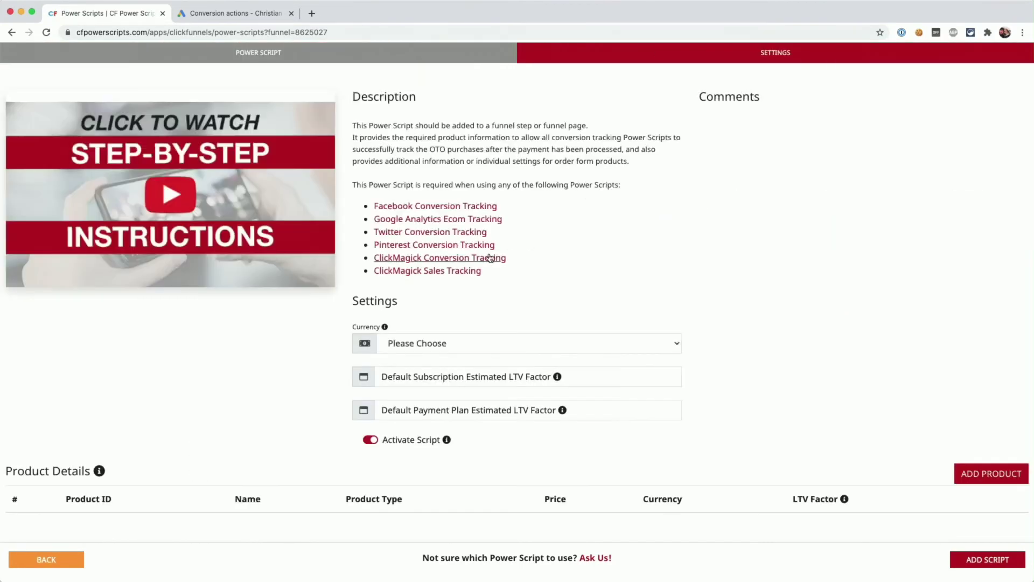
Step: Set the addon's currency to USD and both LTV factors to 1, then add it
click(451, 346)
click(427, 356)
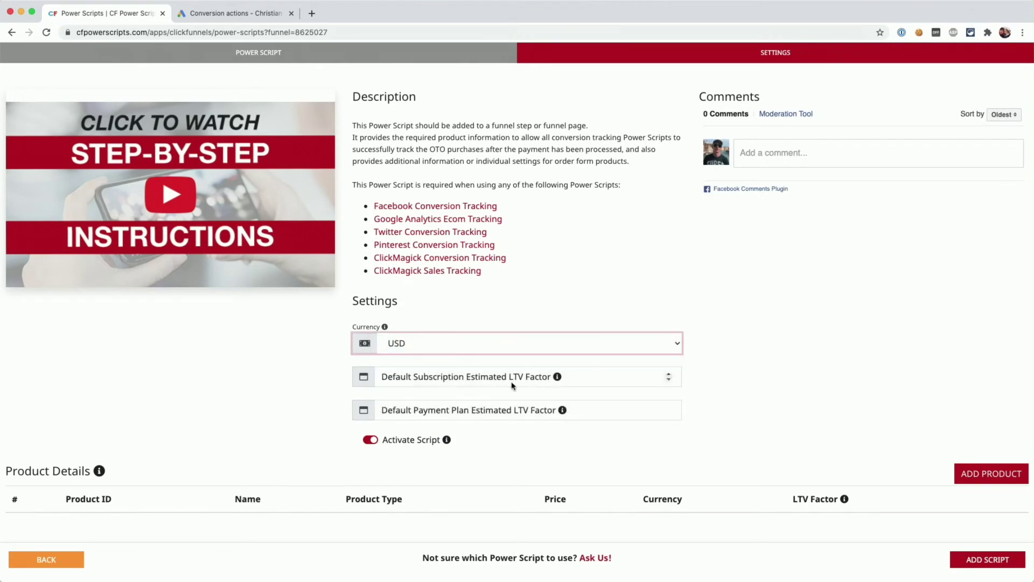
click(441, 387)
text(1)
key(Tab)
text(1)
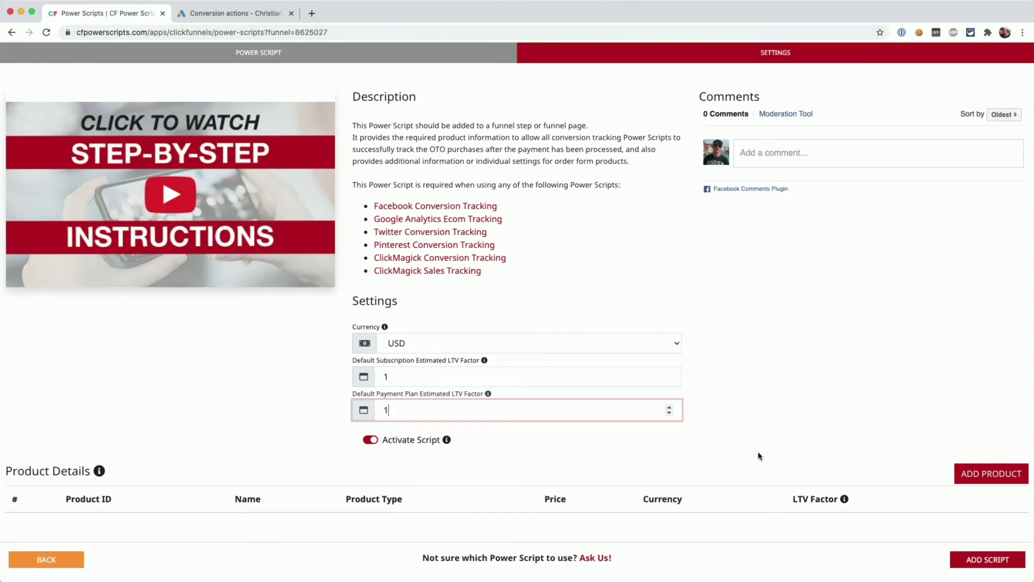
click(805, 435)
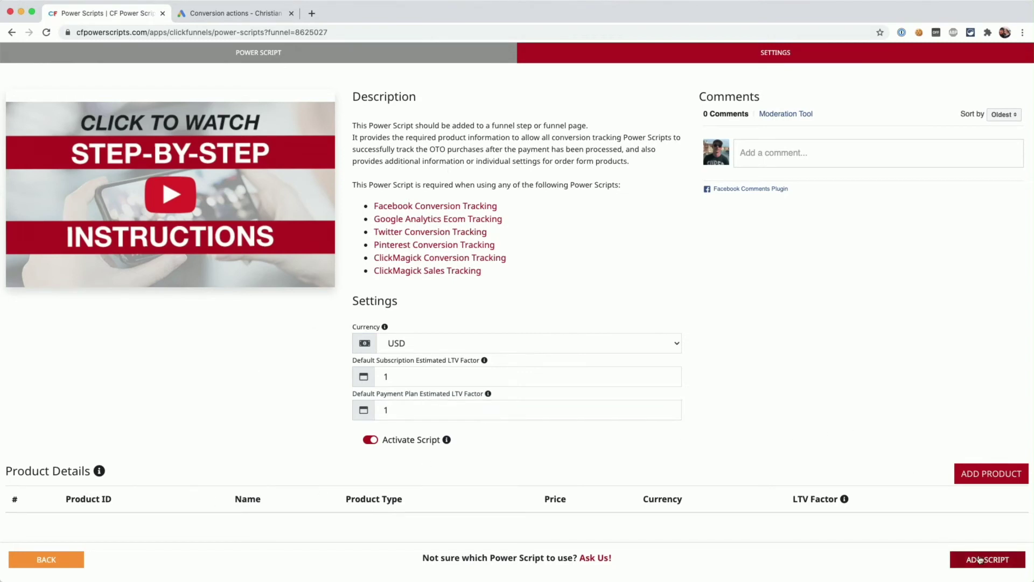